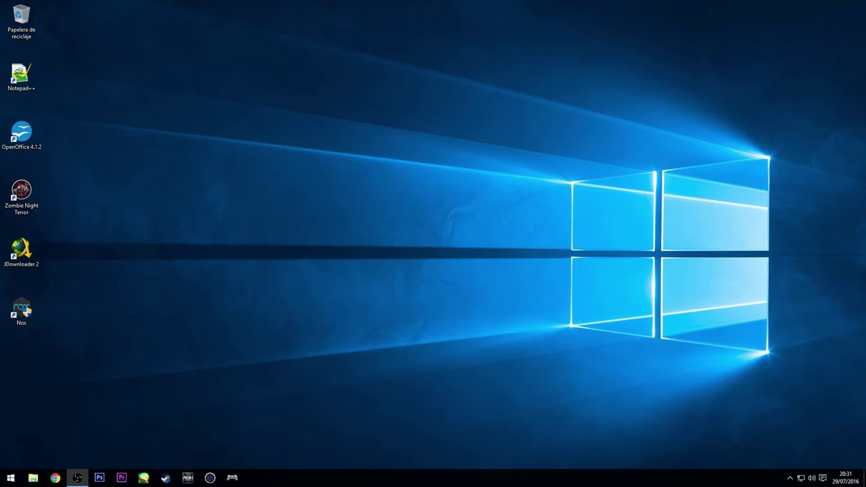
# Launch the Registry Editor with regedit and allow it to make changes to the PC
pyautogui.press('super+r')
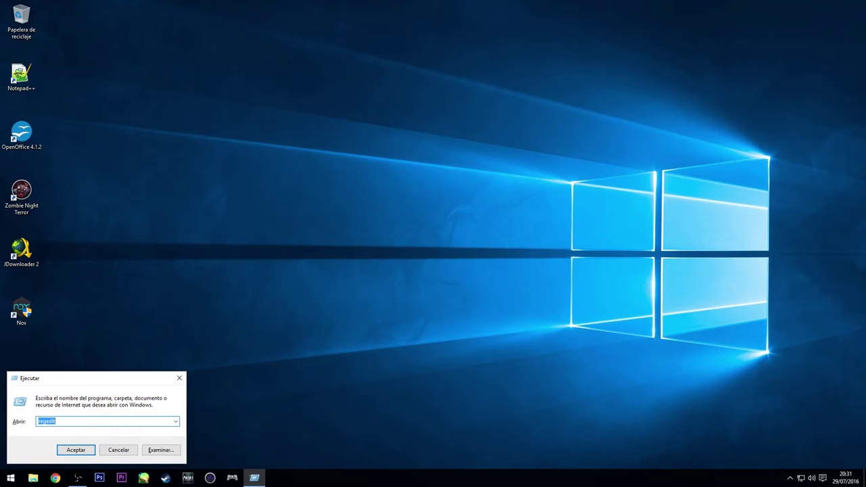
pyautogui.press('Return')
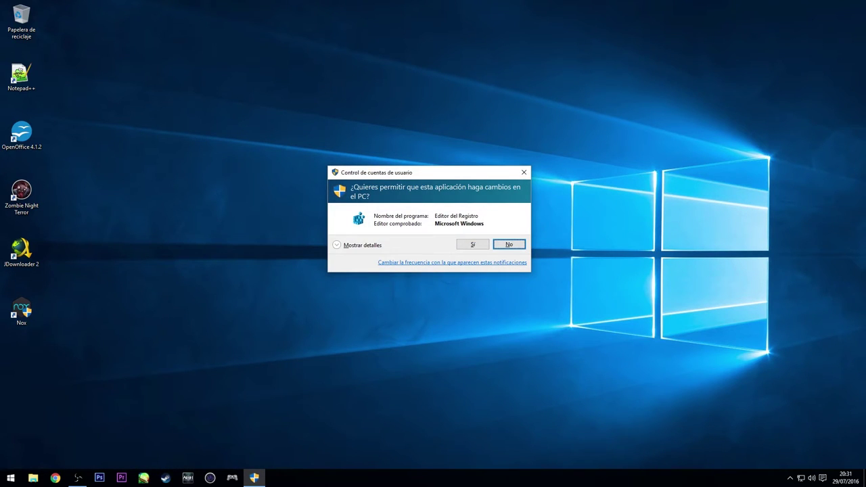
pyautogui.click(474, 244)
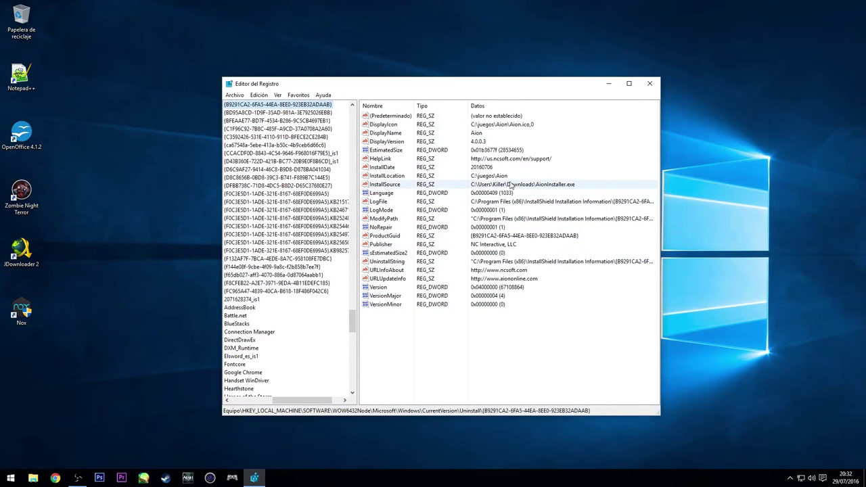
# Select the Equipo root of the registry tree and collapse the tree to its top-level keys
pyautogui.moveTo(355, 324); pyautogui.dragTo(353, 114)
pyautogui.moveTo(319, 400); pyautogui.dragTo(276, 400)
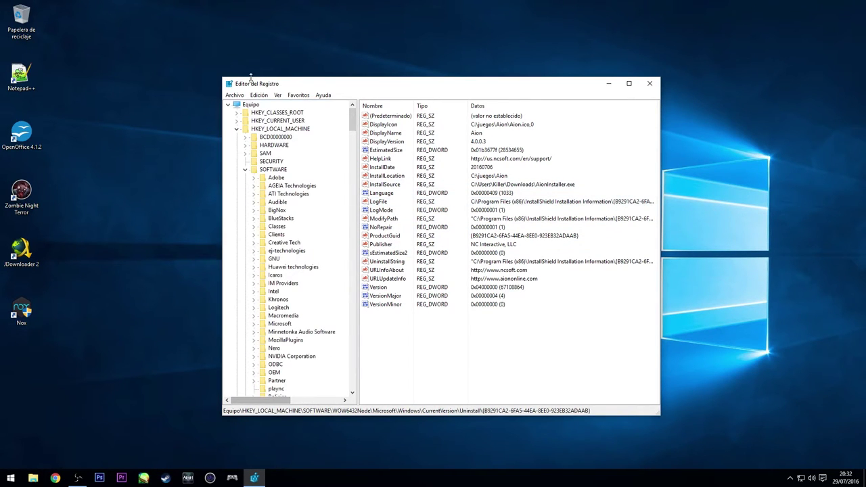
pyautogui.click(250, 104)
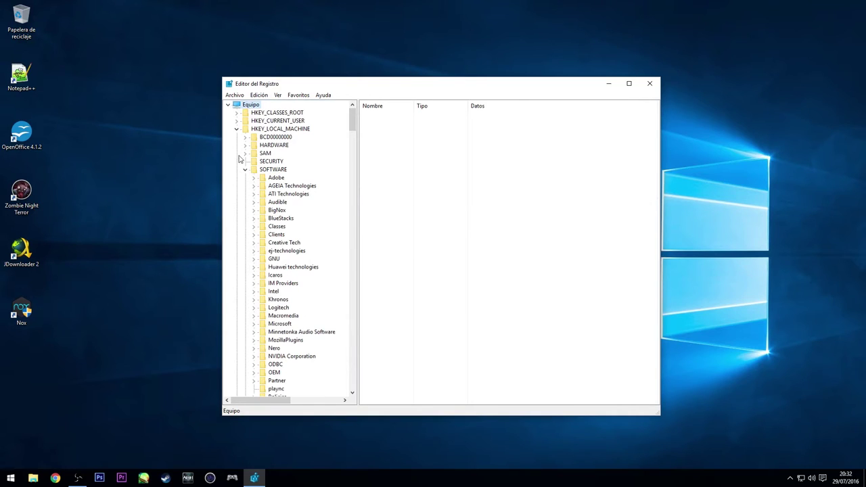
pyautogui.click(236, 120)
pyautogui.click(236, 121)
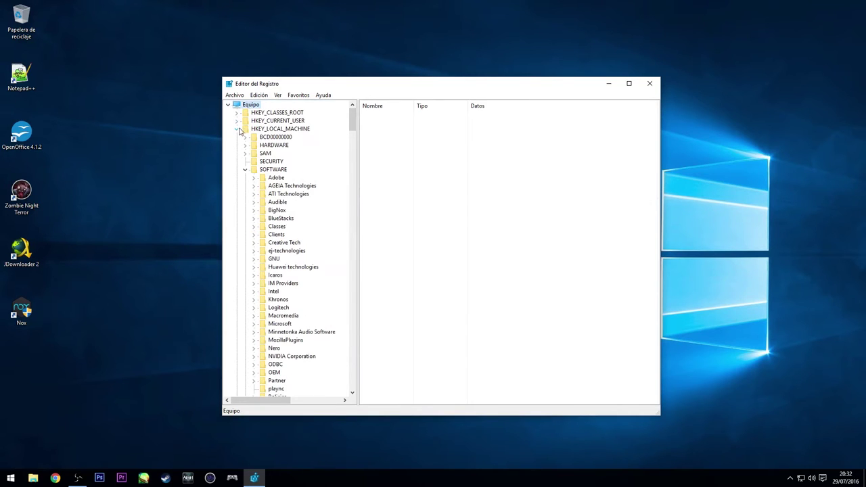
pyautogui.click(246, 170)
pyautogui.click(236, 128)
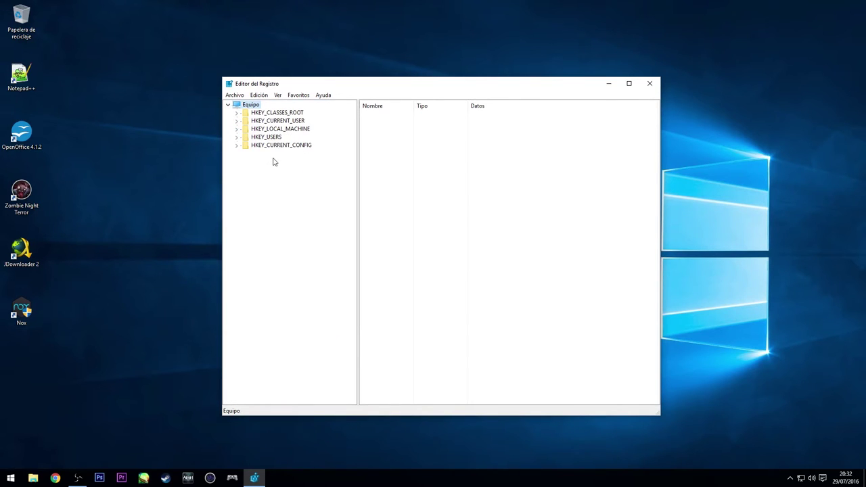
# Search the registry's keys, values and data for "Aion"
pyautogui.click(261, 95)
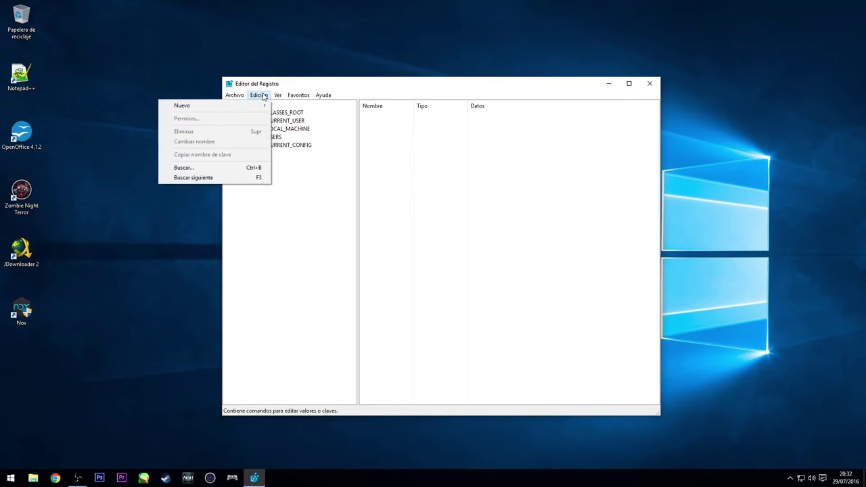
pyautogui.click(221, 170)
pyautogui.write('Aion')
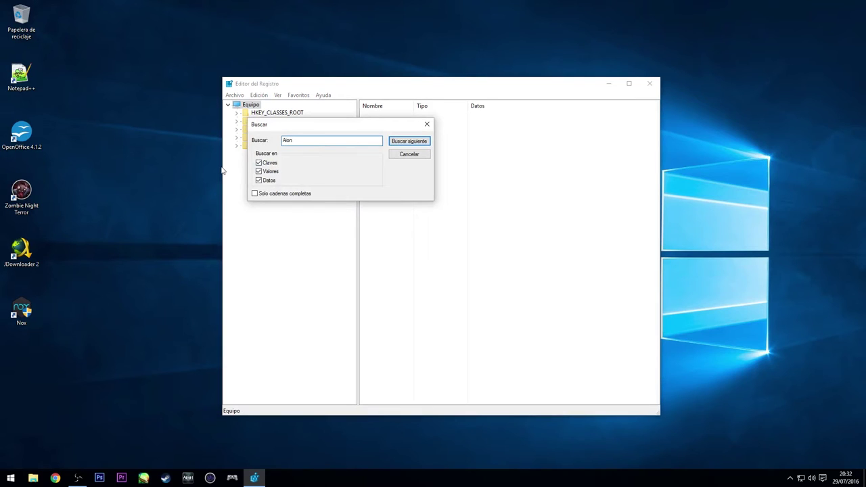
pyautogui.click(408, 140)
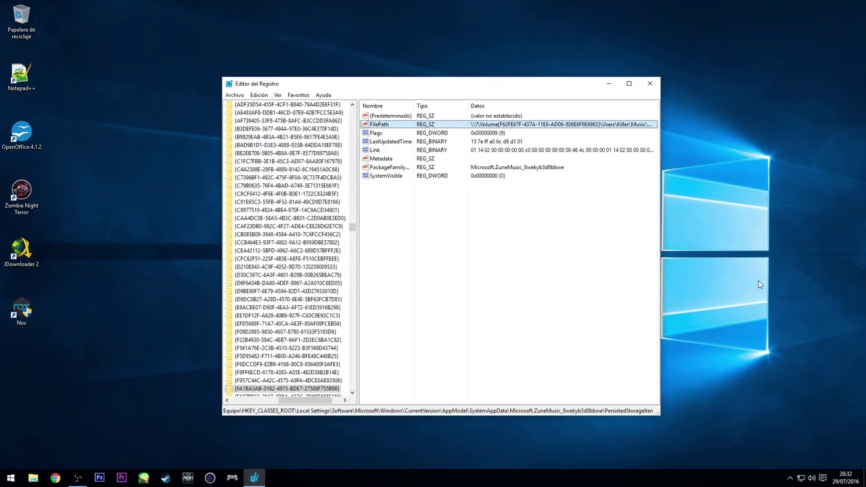
# Step through the further "Aion" matches until reaching the game's key under WOW6432Node\Microsoft\Windows\CurrentVersion\Uninstall
pyautogui.press('F3')
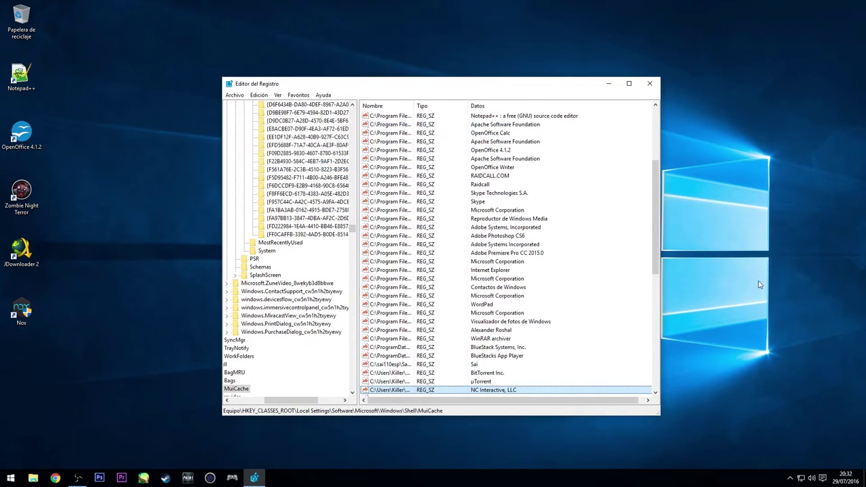
pyautogui.press('F3')
pyautogui.press('F3')
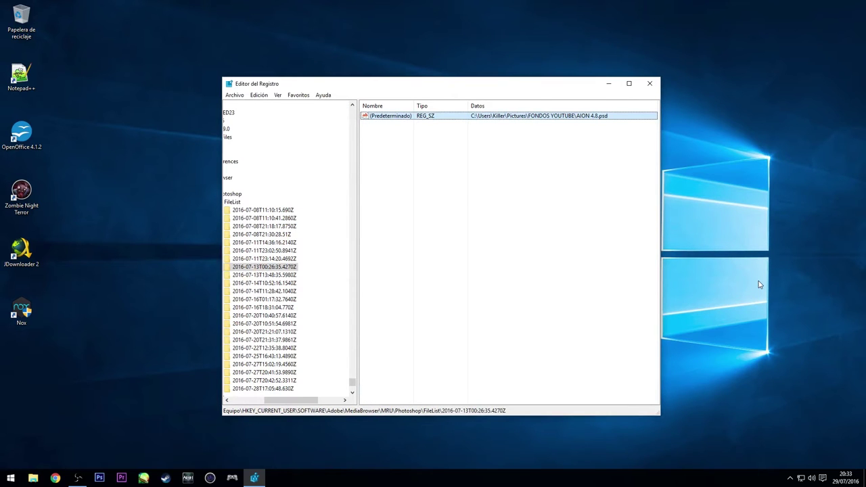
pyautogui.press('F3')
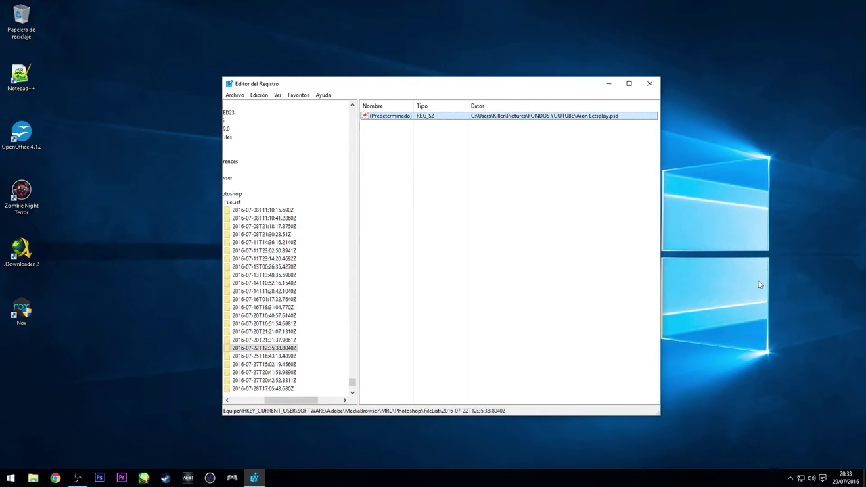
pyautogui.press('F3')
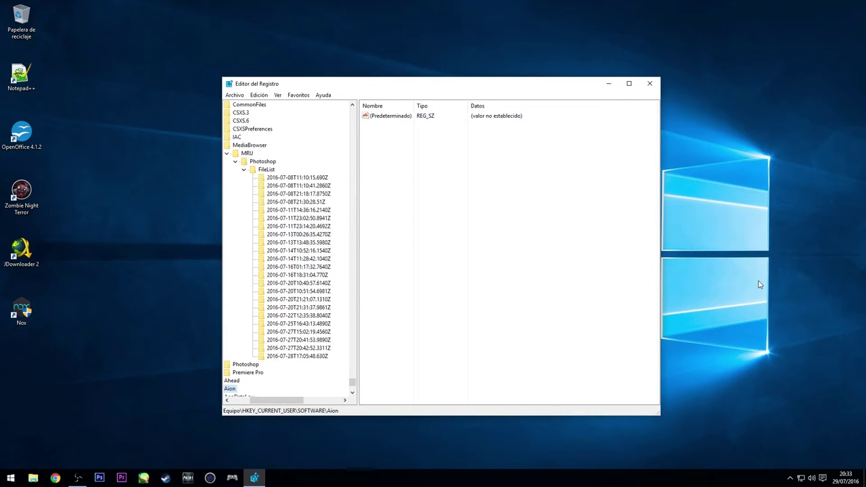
pyautogui.press('F3')
pyautogui.press('F3')
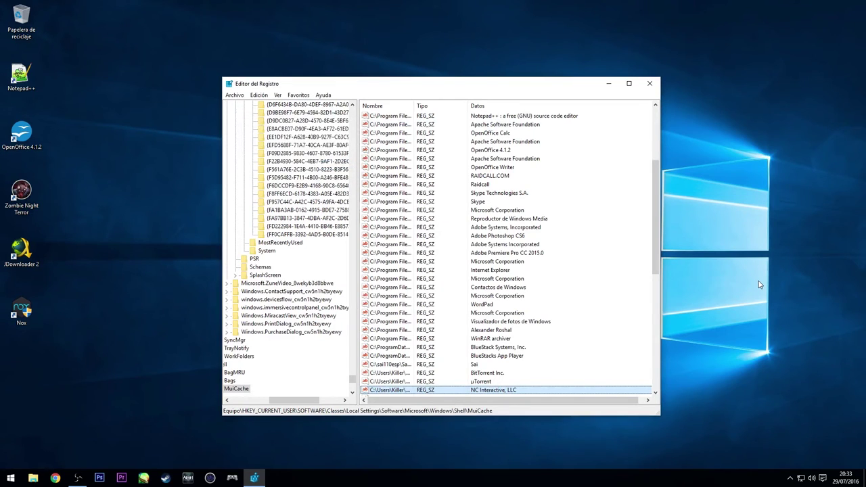
pyautogui.press('F3')
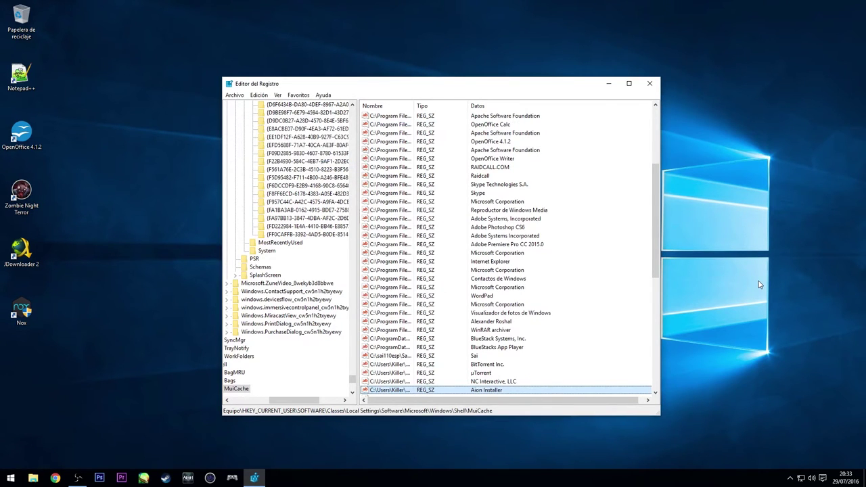
pyautogui.press('F3')
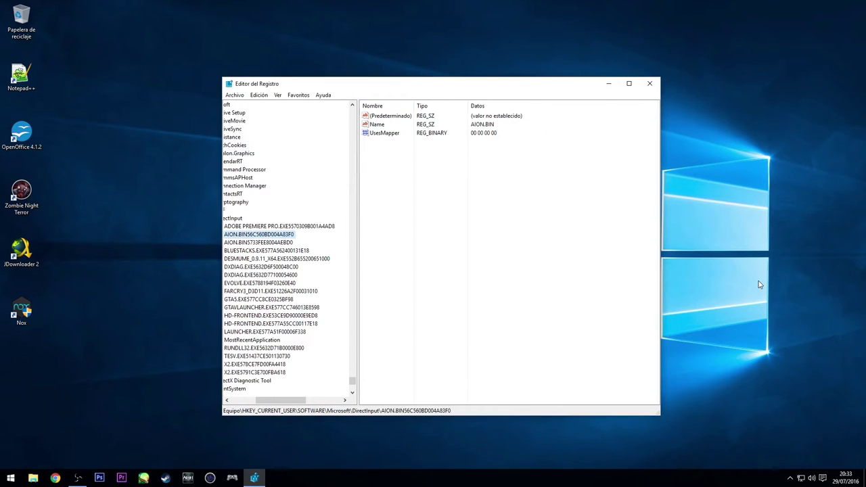
pyautogui.moveTo(277, 404); pyautogui.dragTo(257, 404)
pyautogui.press('Tab')
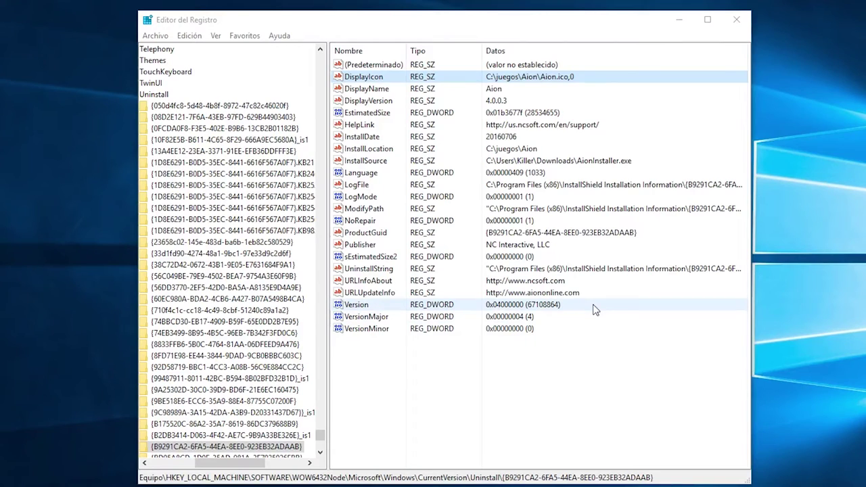
# Check the game path in the InstallLocation value of Aion's uninstall key, accept it as is, and close the Registry Editor
pyautogui.moveTo(215, 464); pyautogui.dragTo(189, 467)
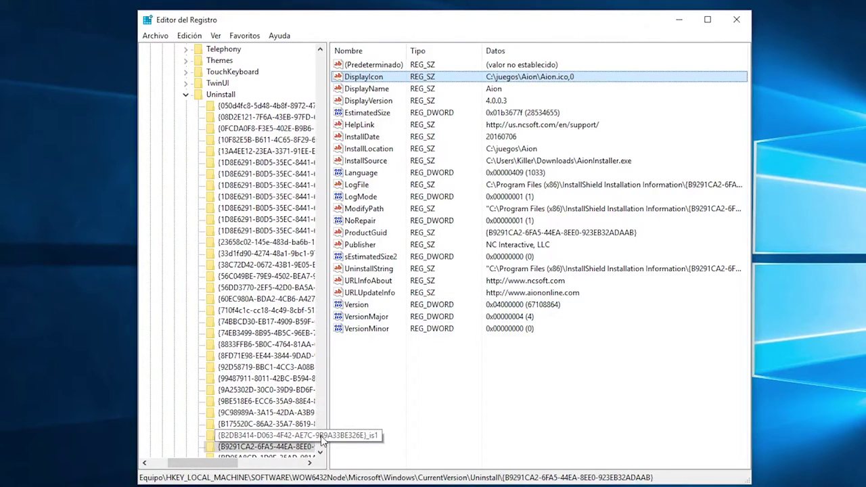
pyautogui.click(321, 49)
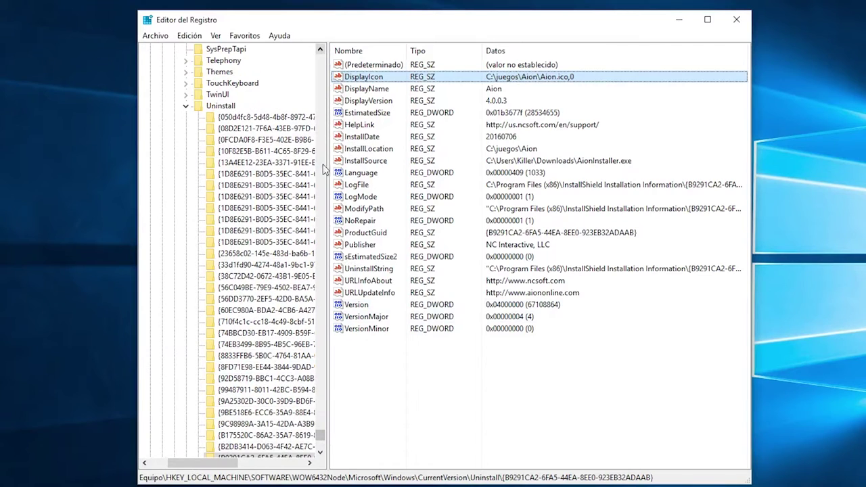
pyautogui.click(322, 439)
pyautogui.moveTo(324, 433)
pyautogui.mouseDown()
pyautogui.moveTo(323, 404)
pyautogui.moveTo(320, 444)
pyautogui.mouseUp()
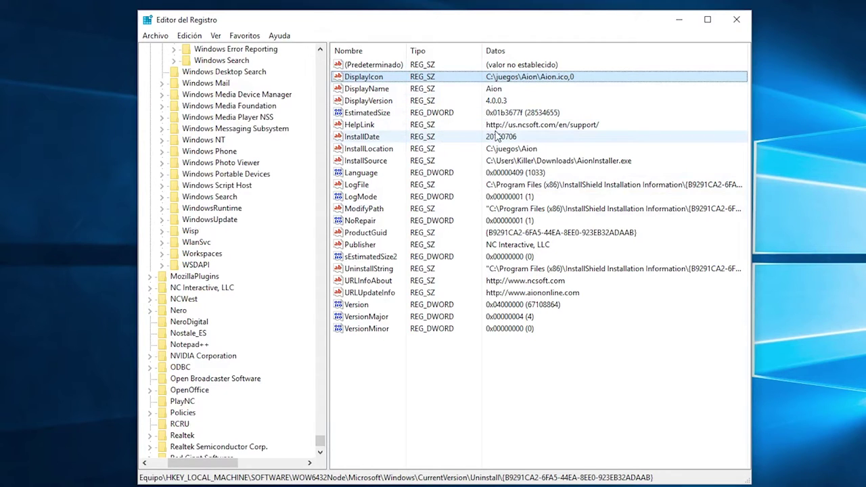
pyautogui.click(400, 149)
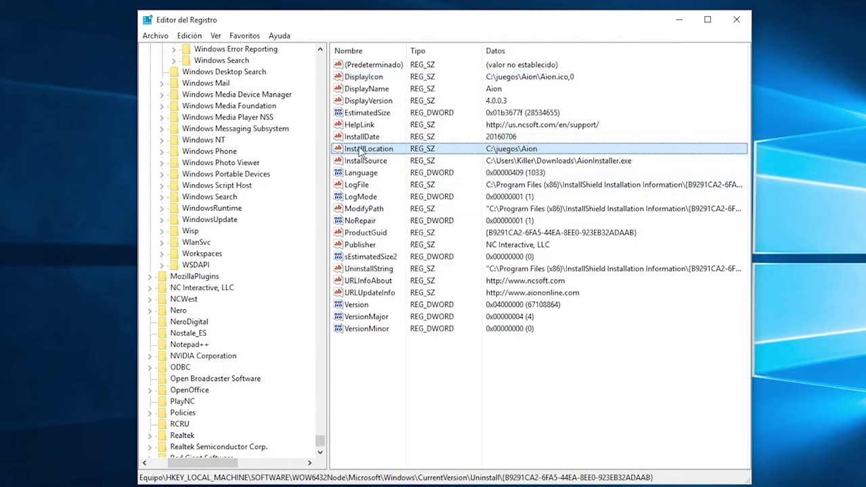
pyautogui.doubleClick(521, 150)
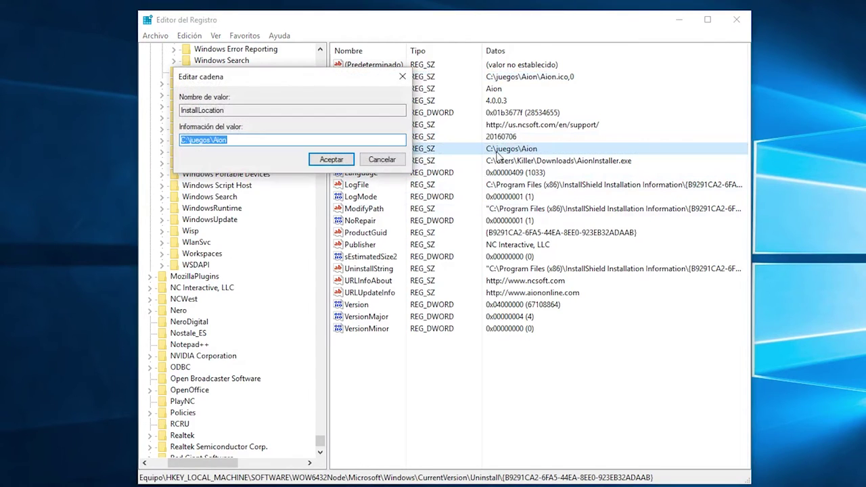
pyautogui.moveTo(304, 81); pyautogui.dragTo(530, 171)
pyautogui.click(514, 228)
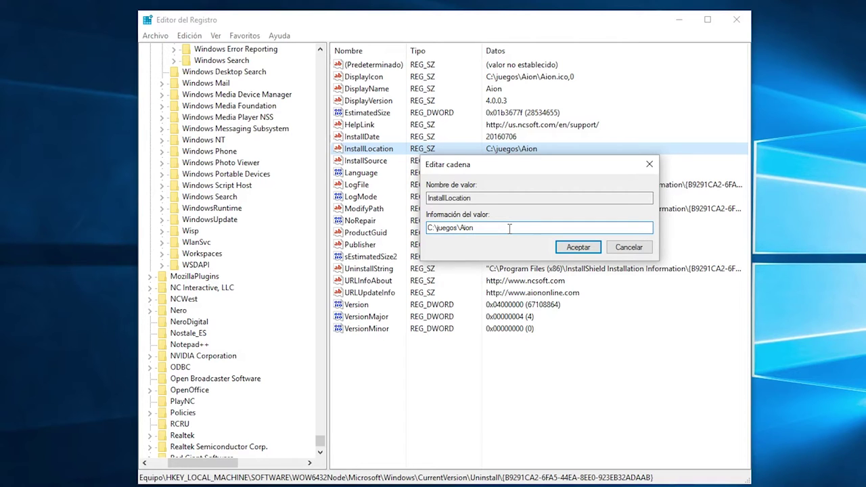
pyautogui.click(578, 247)
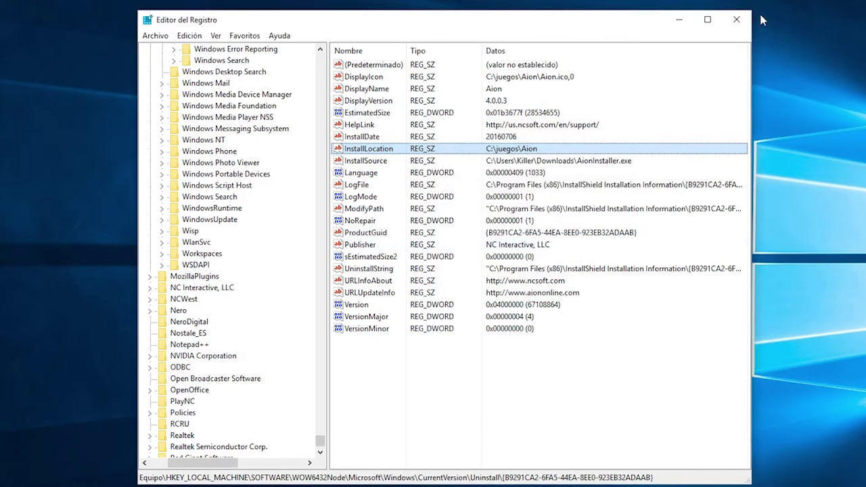
pyautogui.click(736, 20)
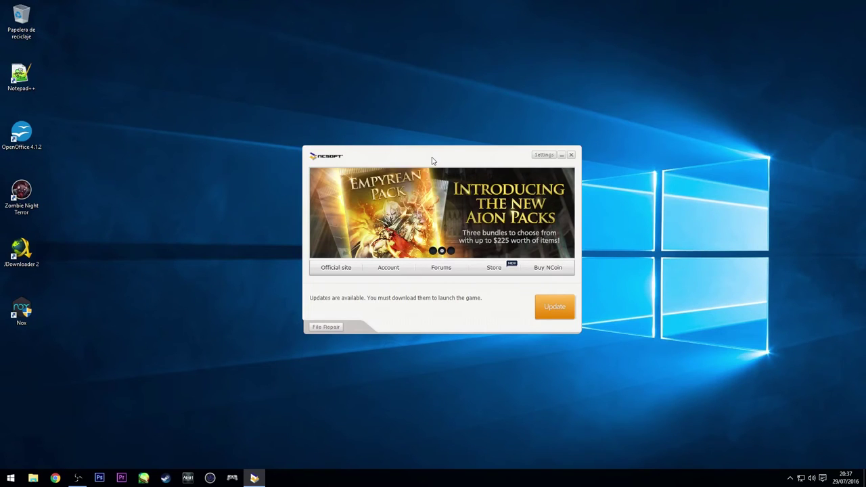
# Switch to the NCSOFT launcher, open its settings, and examine the game installer download path, selecting the whole path
pyautogui.click(543, 155)
pyautogui.moveTo(494, 221); pyautogui.dragTo(377, 228)
pyautogui.click(385, 220)
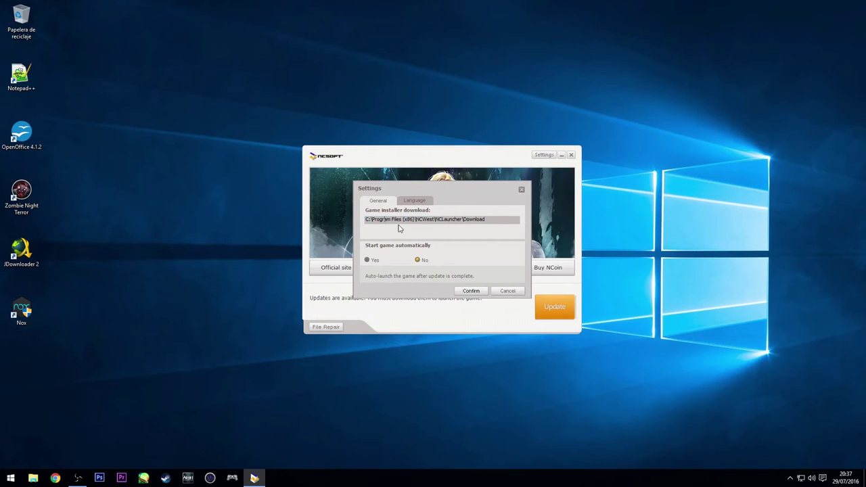
pyautogui.moveTo(447, 220); pyautogui.dragTo(501, 220)
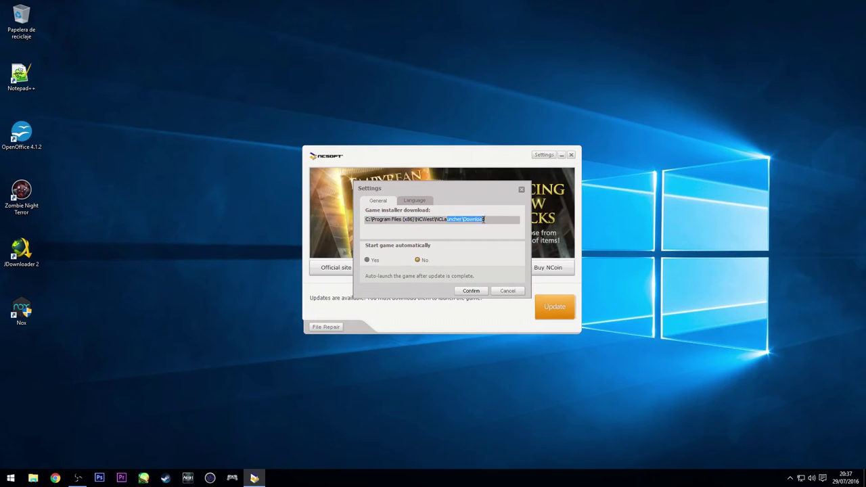
pyautogui.click(502, 222)
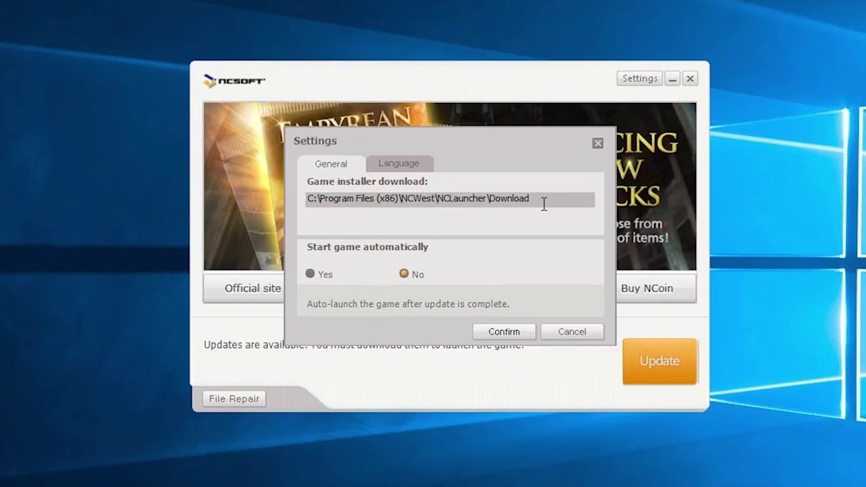
pyautogui.moveTo(492, 221); pyautogui.dragTo(410, 221)
pyautogui.click(394, 200)
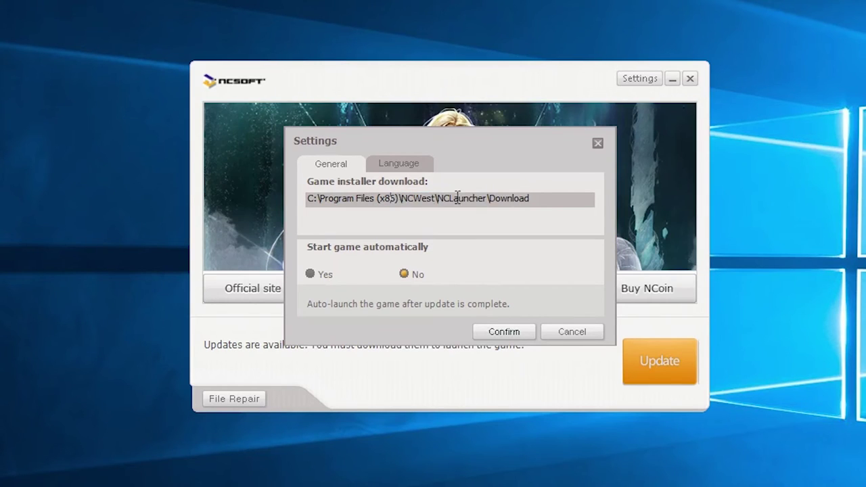
pyautogui.moveTo(487, 198); pyautogui.dragTo(535, 198)
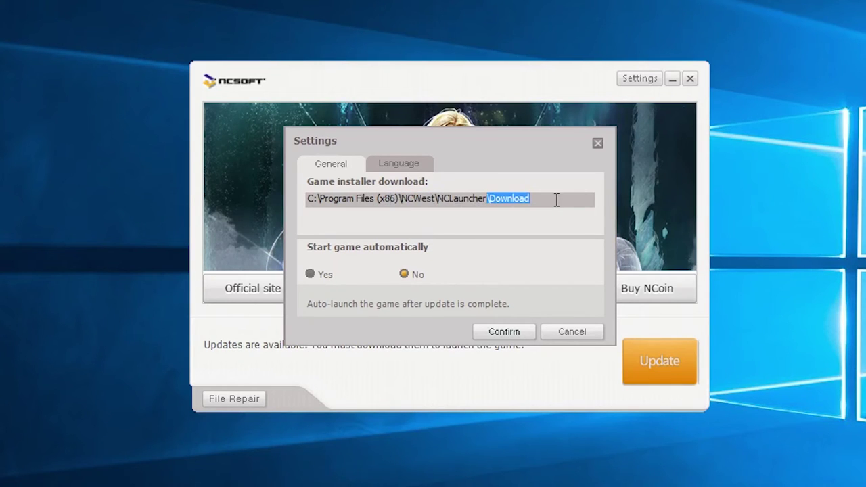
pyautogui.click(557, 199)
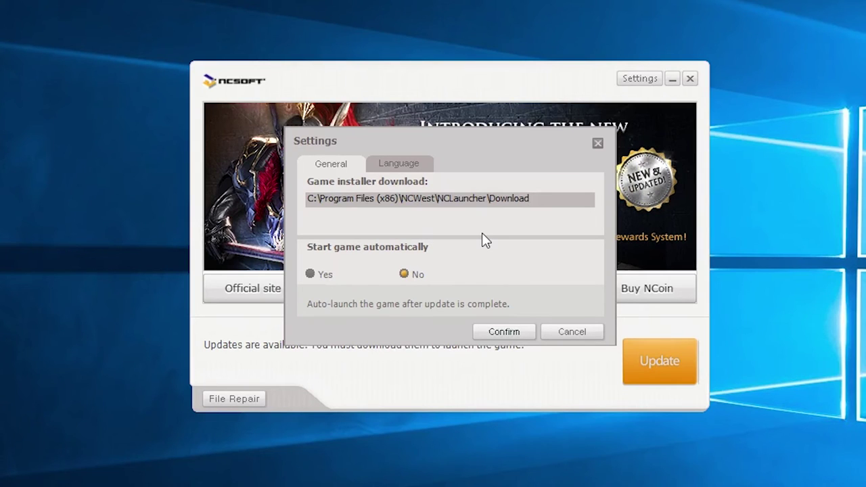
pyautogui.moveTo(530, 200); pyautogui.dragTo(290, 197)
pyautogui.click(504, 198)
pyautogui.moveTo(539, 197); pyautogui.dragTo(300, 211)
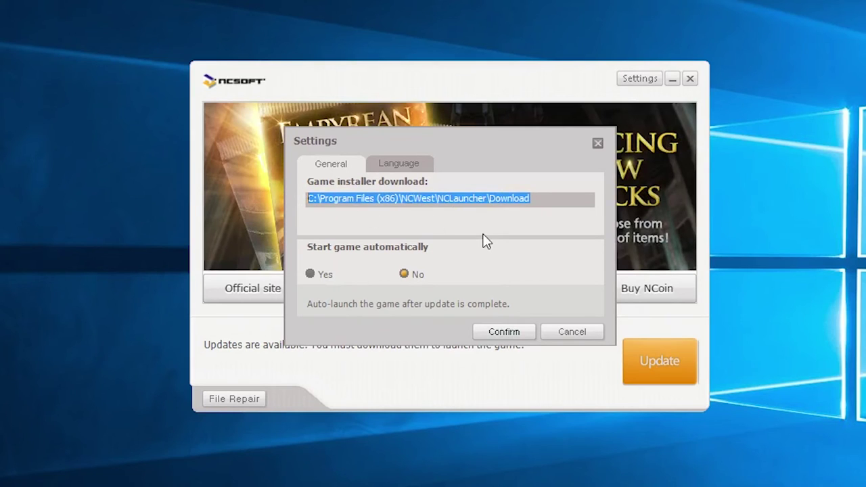